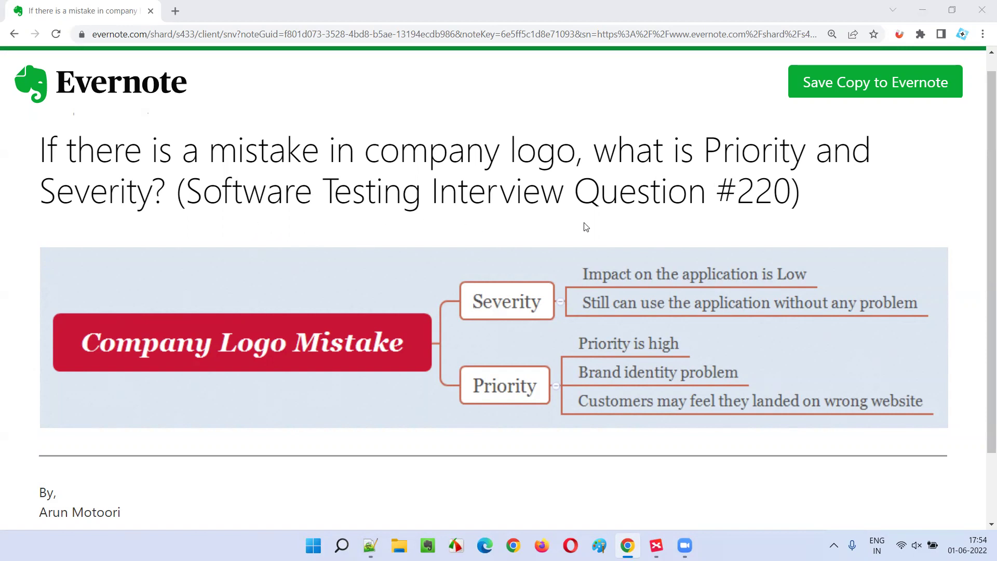
Step: Highlight '220', 'company logo', 'Priority' and 'Severity' in the Evernote note title, then clear the highlight
drag(737, 191, 787, 193)
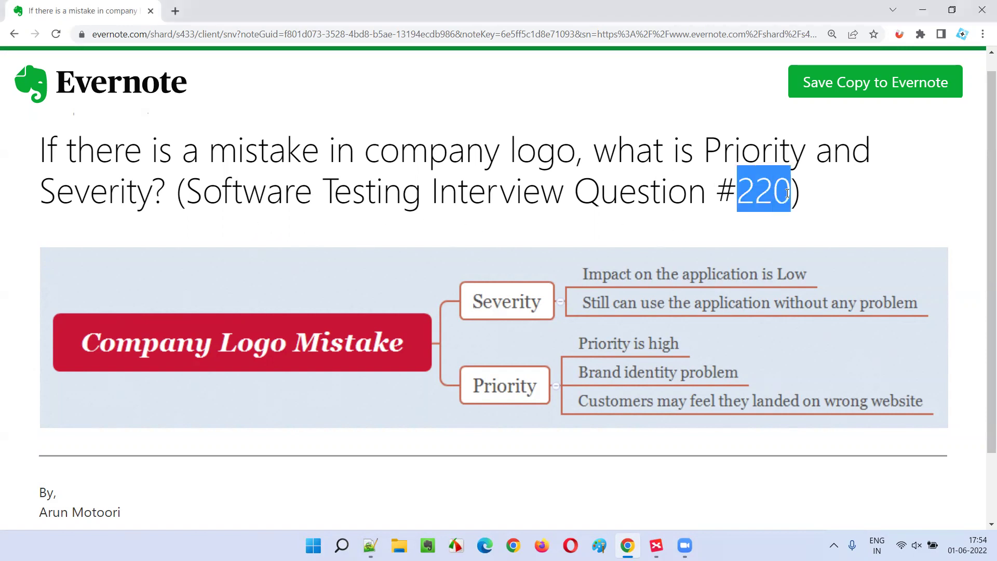
drag(209, 155, 574, 150)
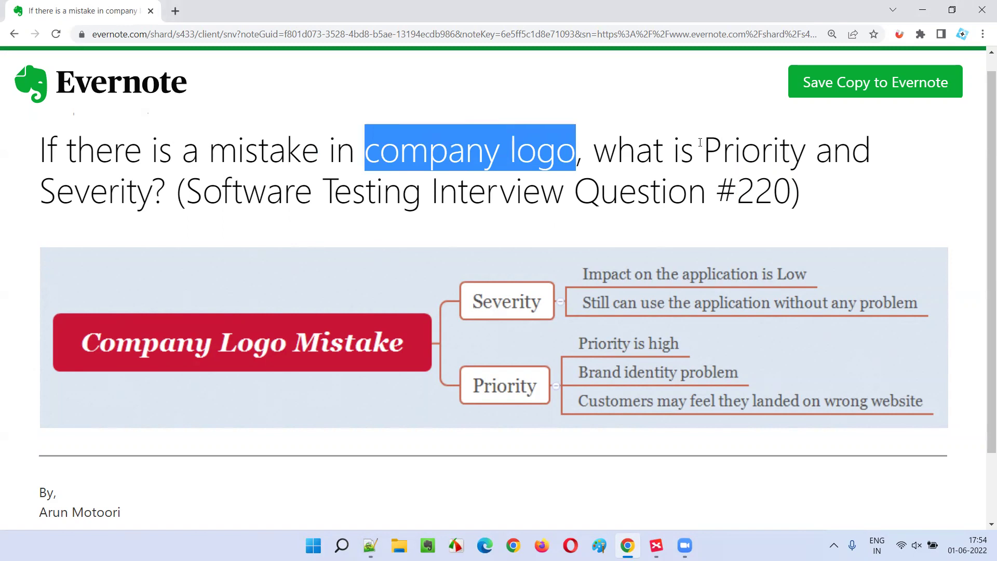
drag(702, 146, 805, 150)
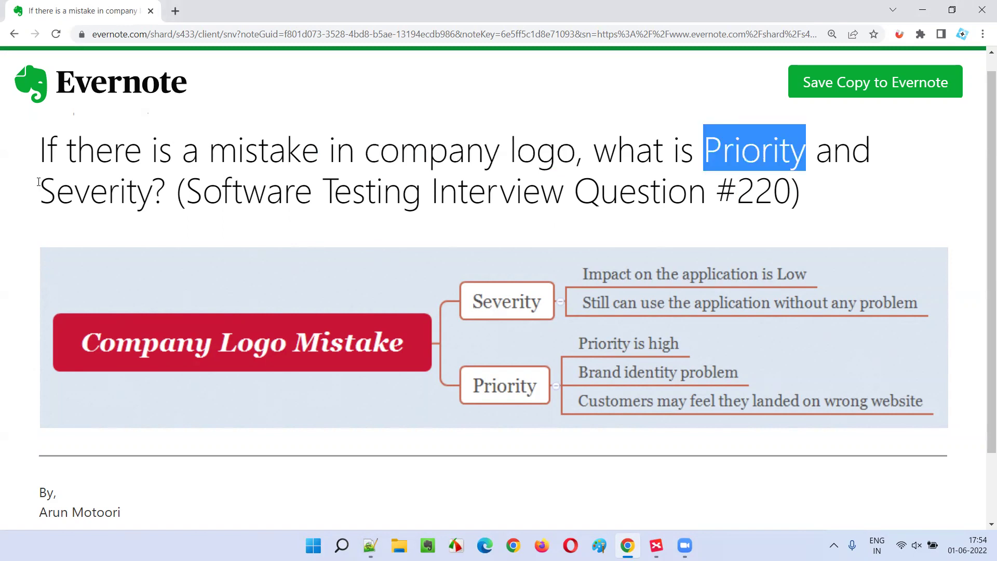
drag(39, 181, 152, 184)
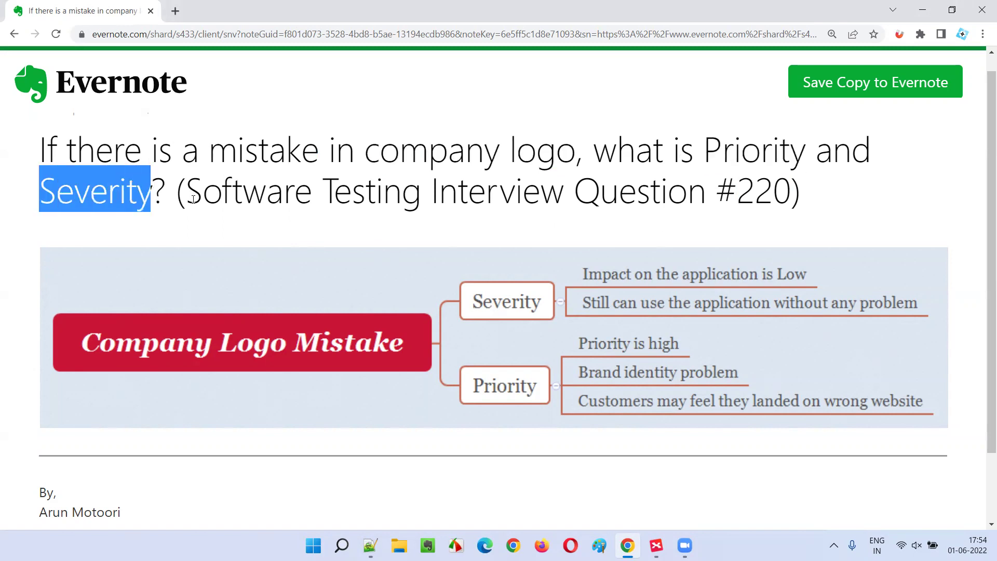
click(265, 225)
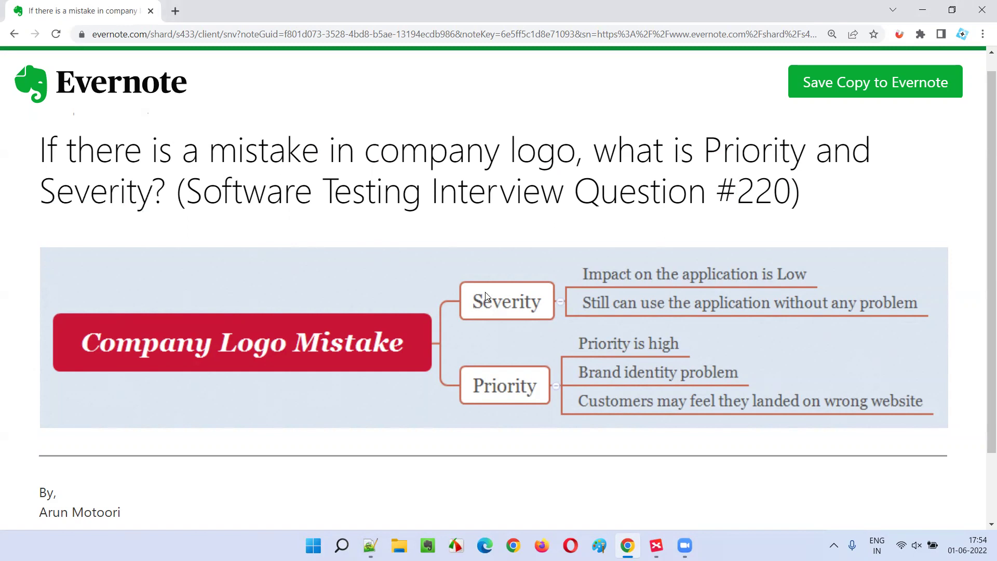
Step: Select the central Company Logo Mistake topic in XMind, then return to the Evernote note
click(655, 545)
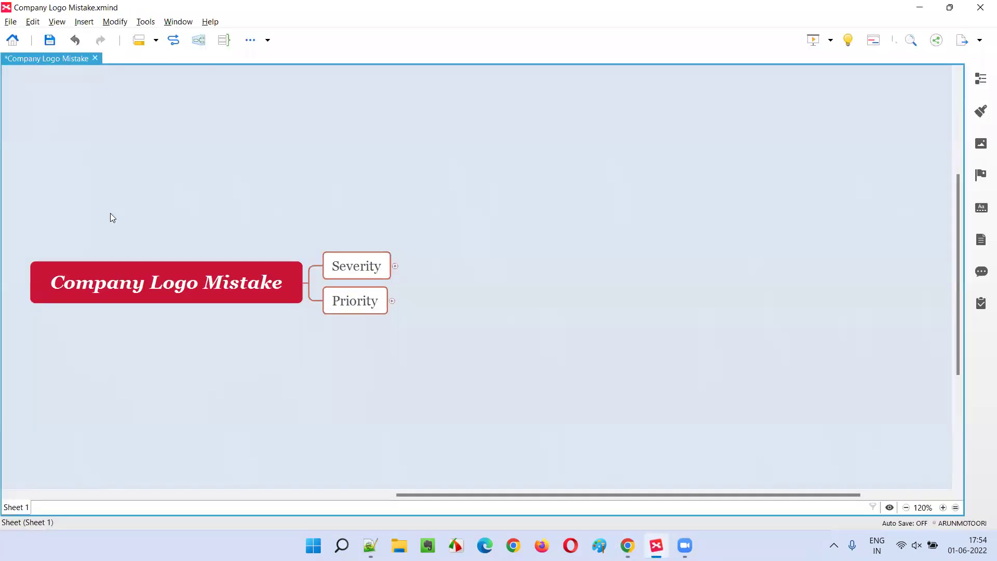
click(231, 293)
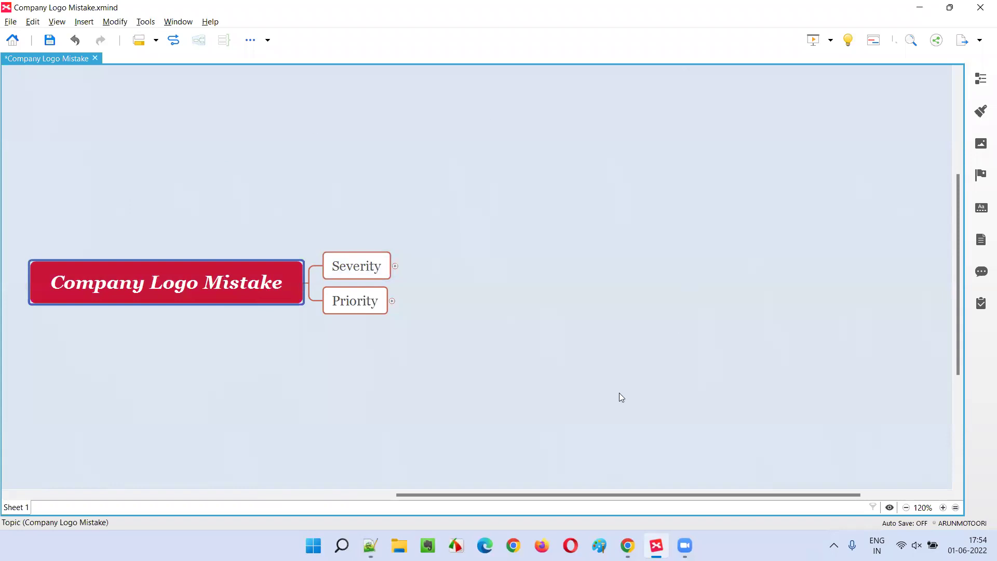
click(627, 545)
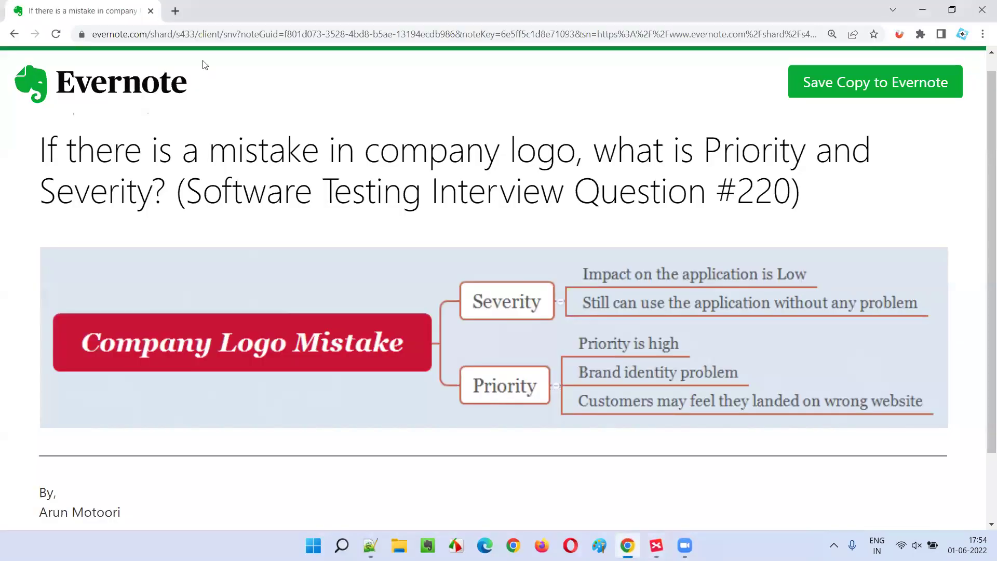
Step: Load google.com in a new tab and move it into its own maximized Chrome window
click(175, 11)
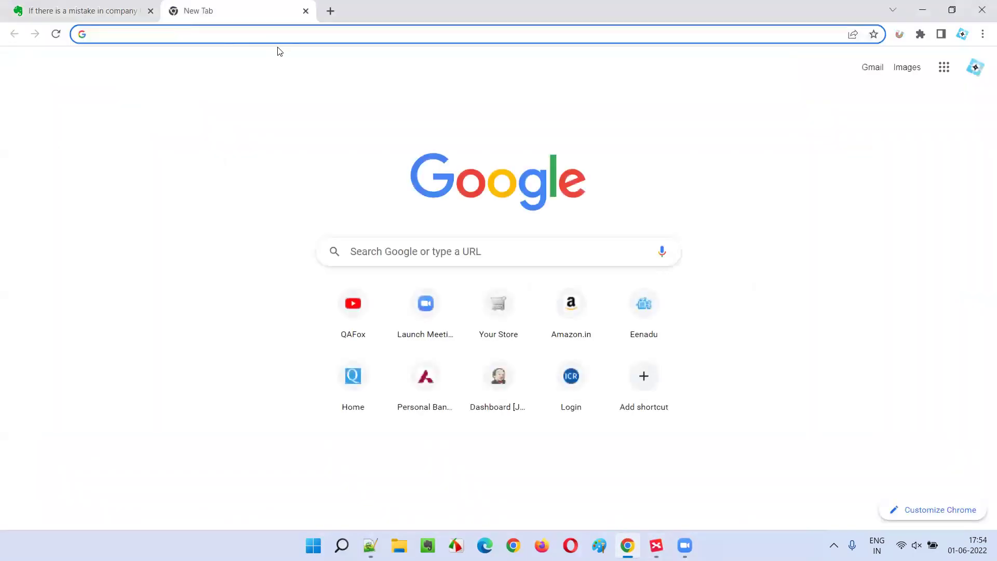
text(goo)
key(Return)
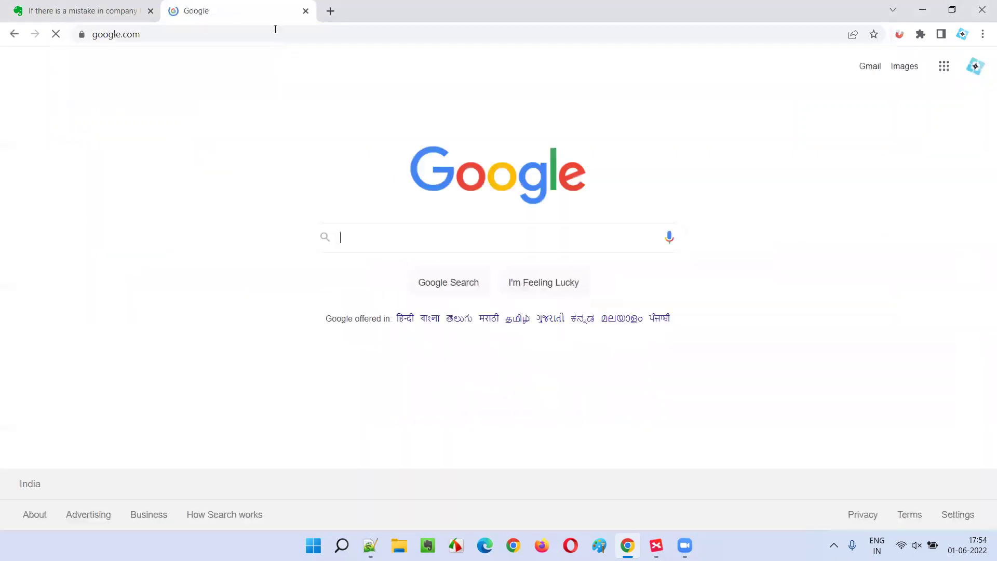
drag(268, 11, 185, 123)
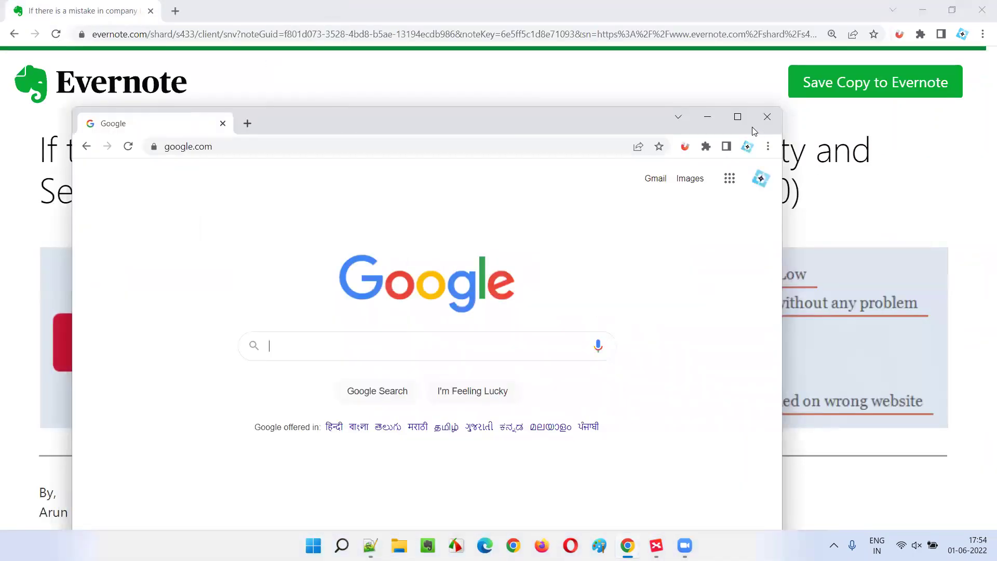
click(737, 116)
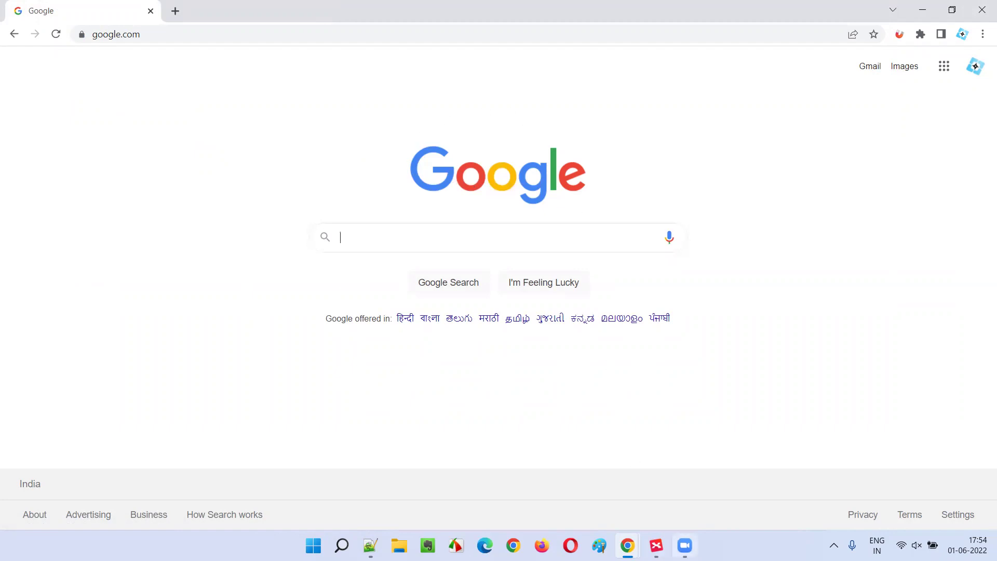
click(656, 546)
click(367, 244)
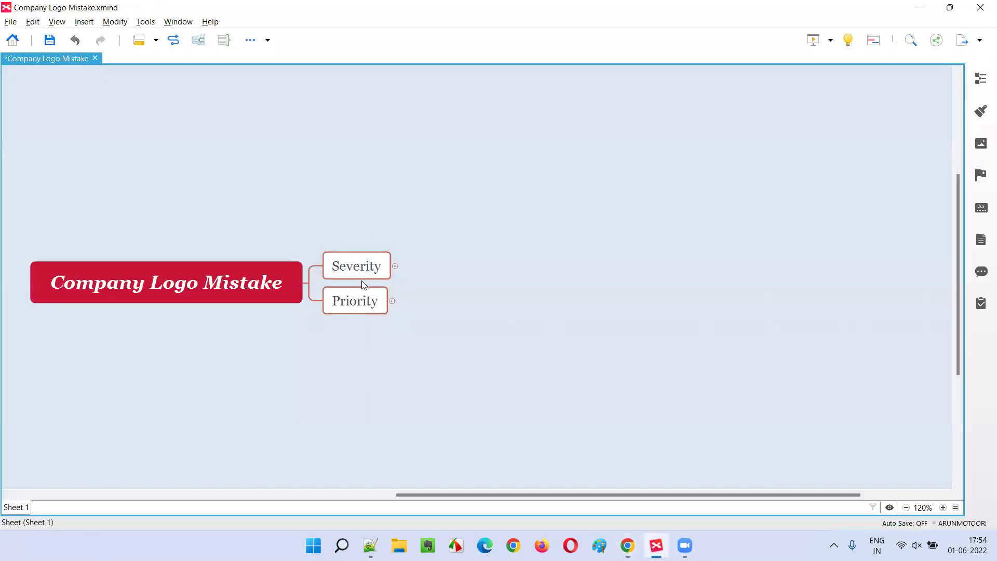
click(369, 272)
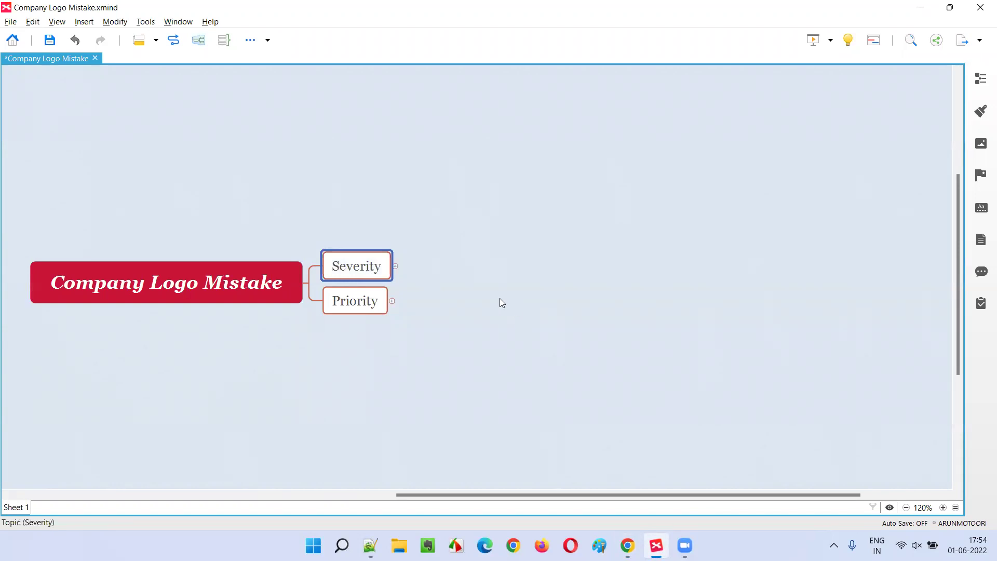
mouse_move(628, 545)
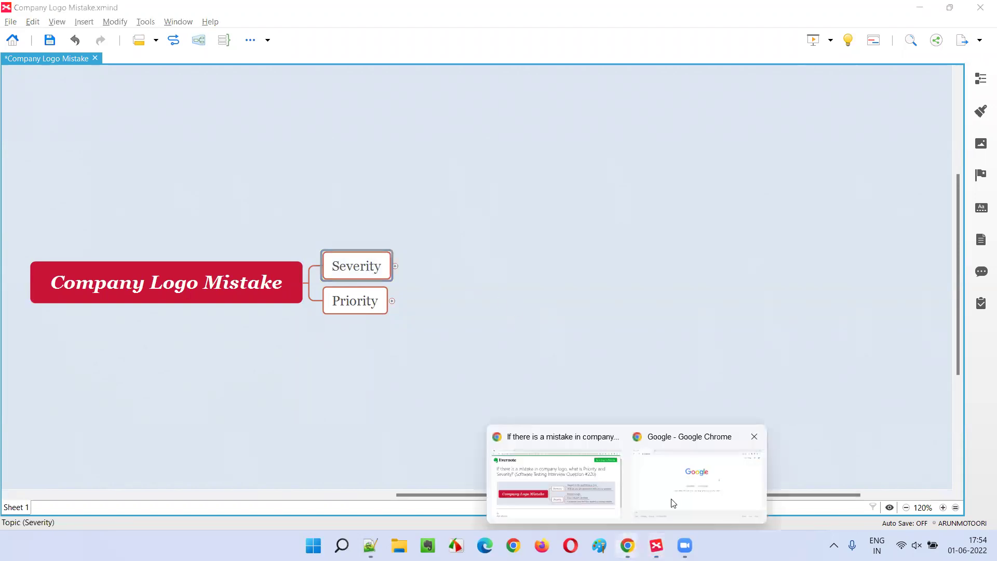
click(672, 504)
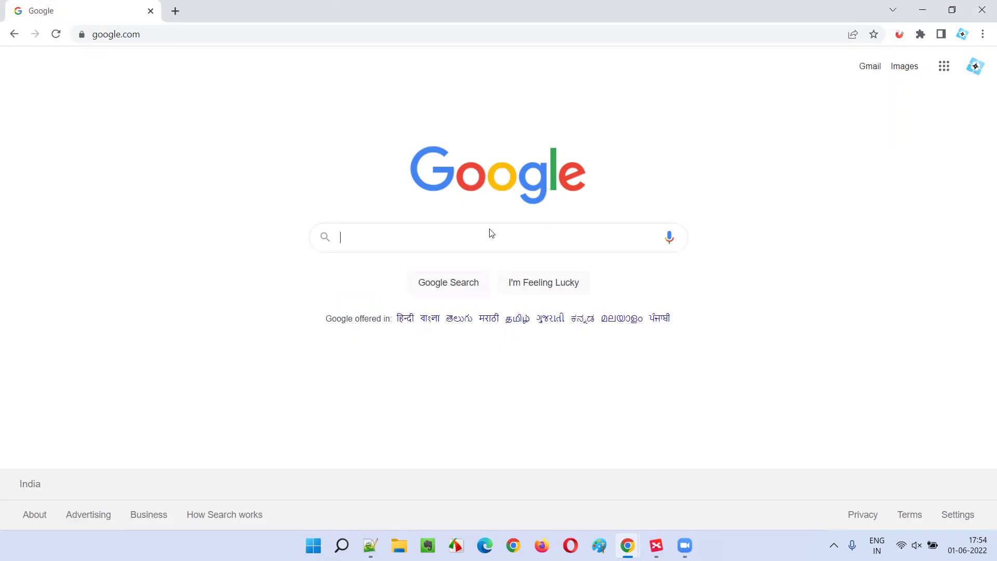
Step: Click in and out of the Google search box, then bring the Company Logo Mistake map forward in XMind
click(388, 238)
click(455, 176)
click(656, 545)
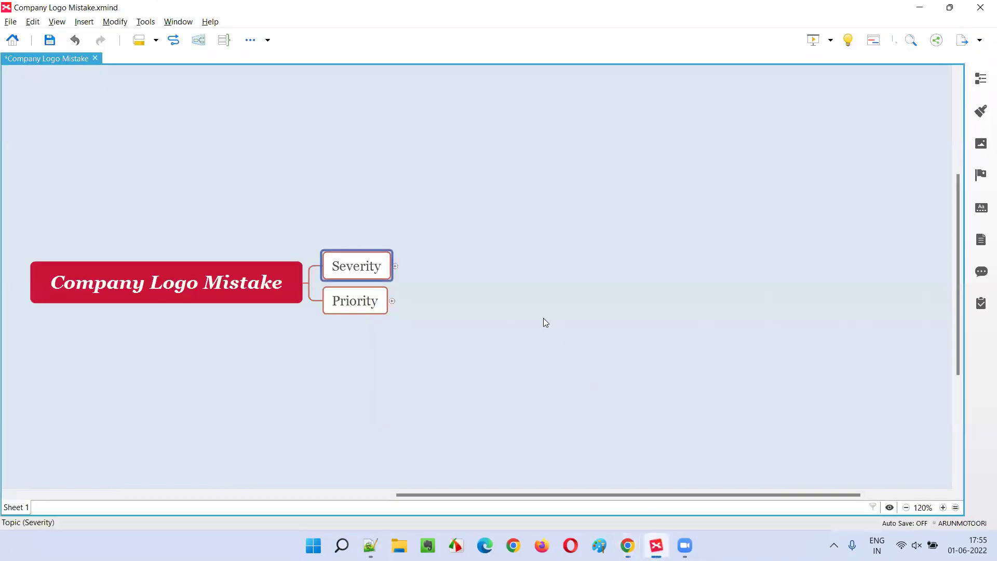
Step: Show Severity's 'Impact on the application is Low' and 'Still can use the application without any problem', then select Priority
click(394, 266)
click(462, 249)
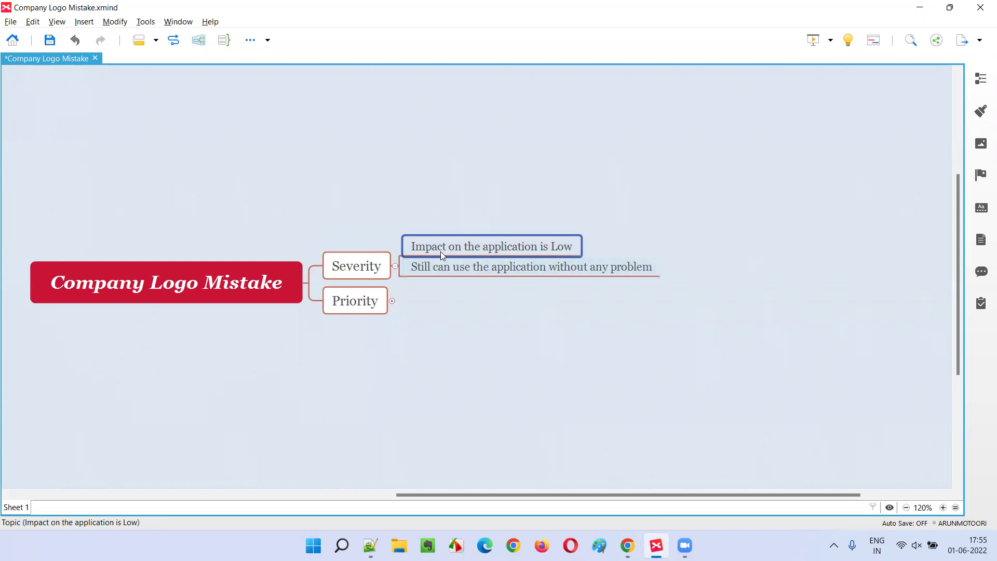
click(219, 287)
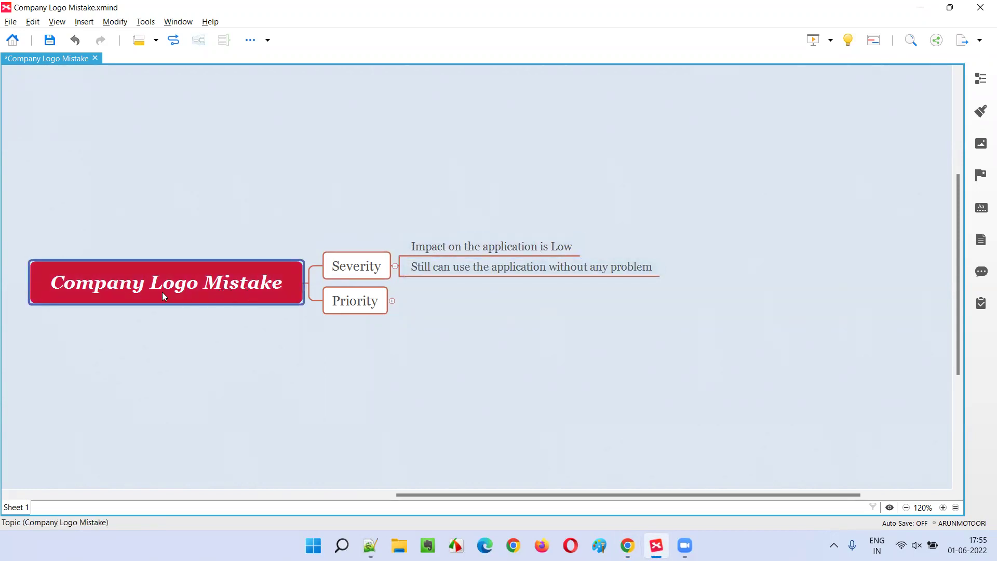
click(537, 248)
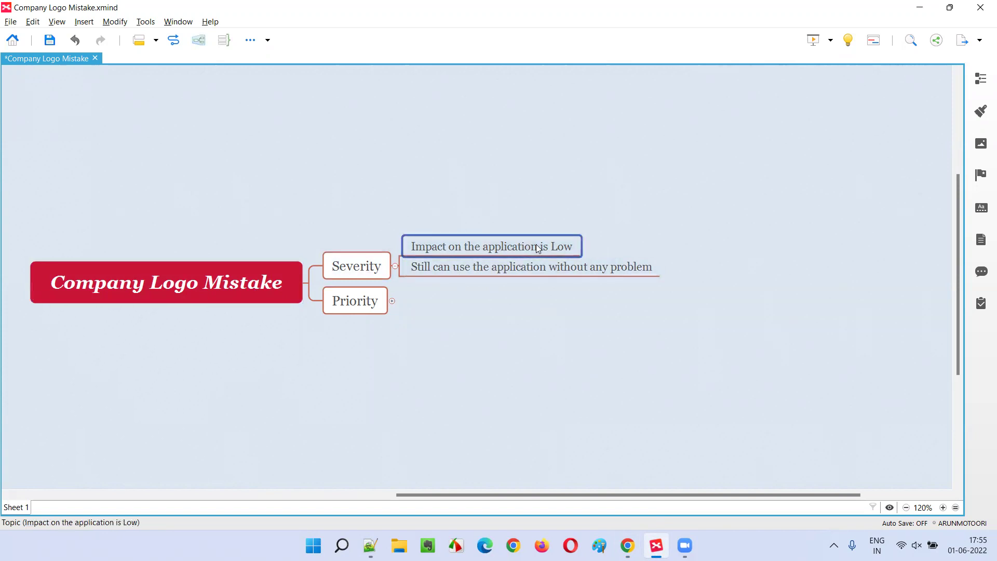
click(474, 276)
click(473, 272)
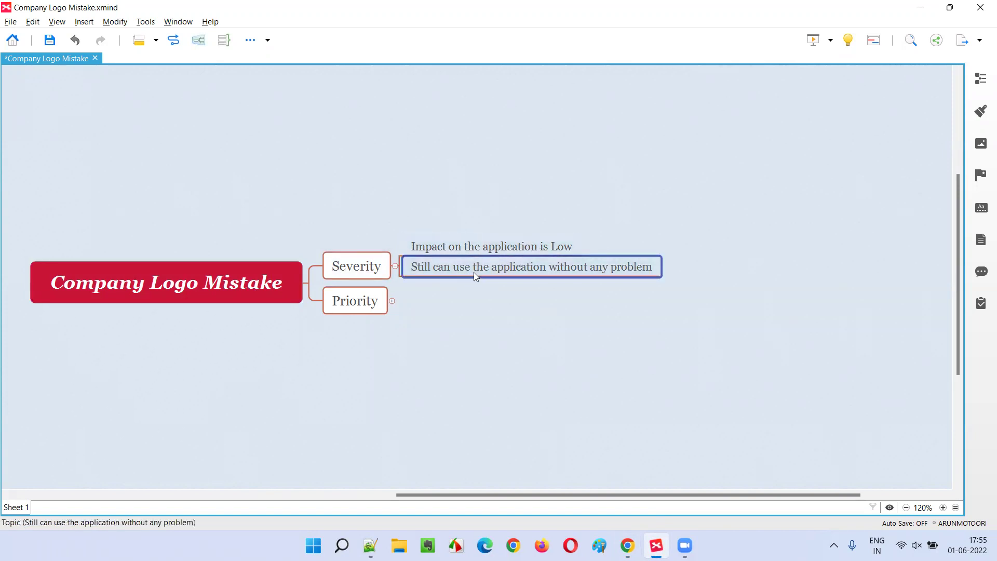
key(Left)
click(460, 270)
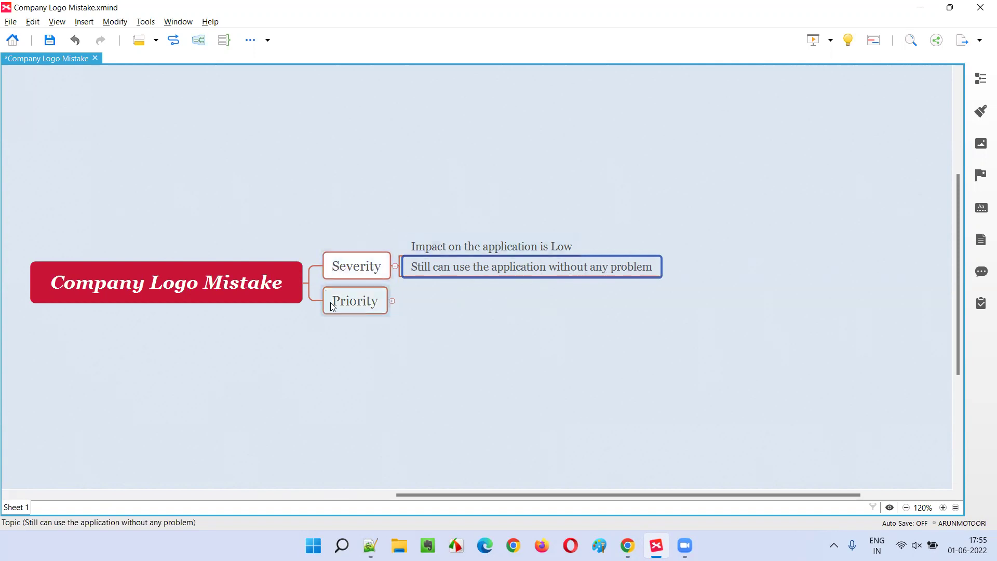
click(351, 313)
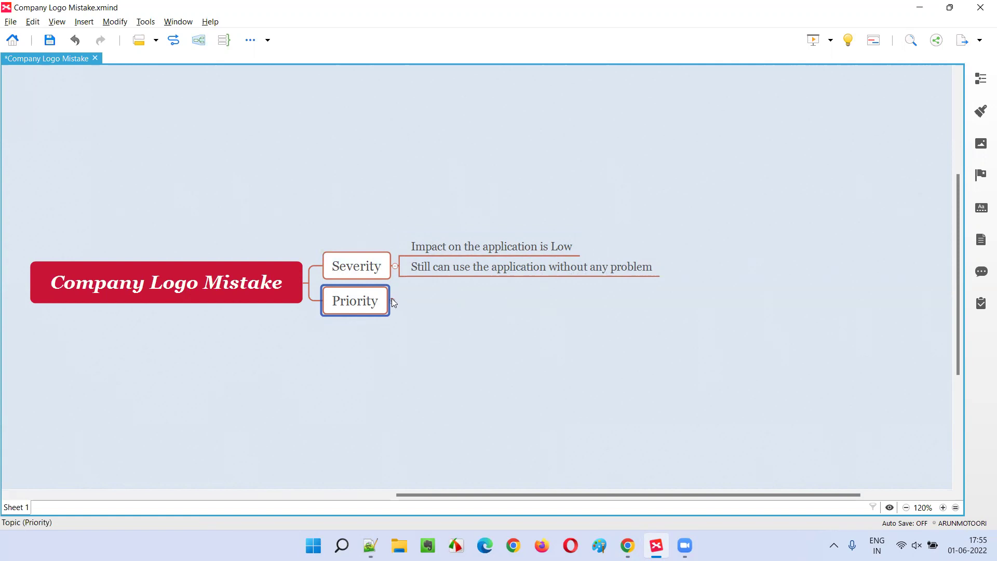
Step: Expand Priority to reveal its three sub-topics, then bring the Google window in Chrome to the front
text(Priority is high Brand identity problem Customers may feel they landed on wrong website)
click(455, 282)
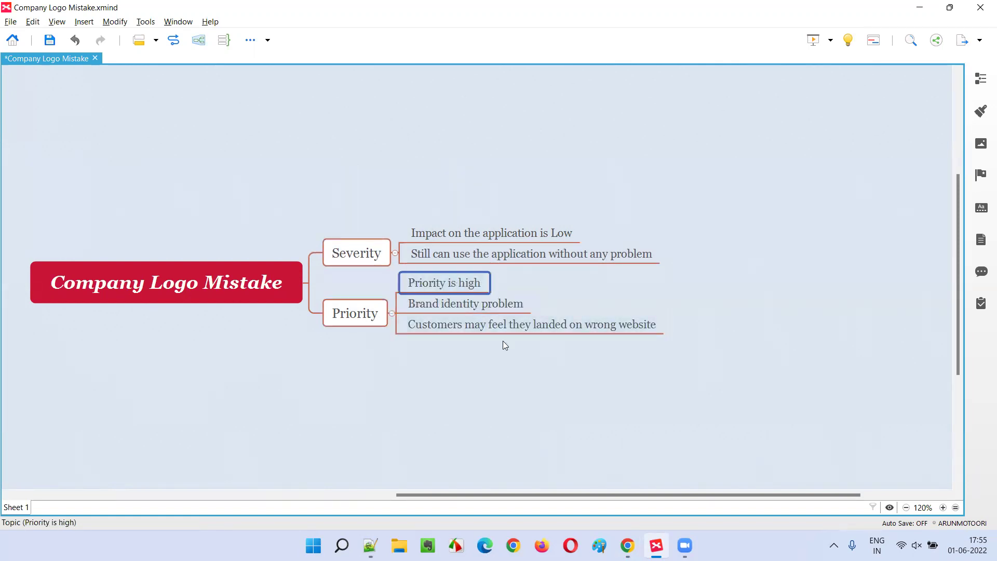
mouse_move(627, 546)
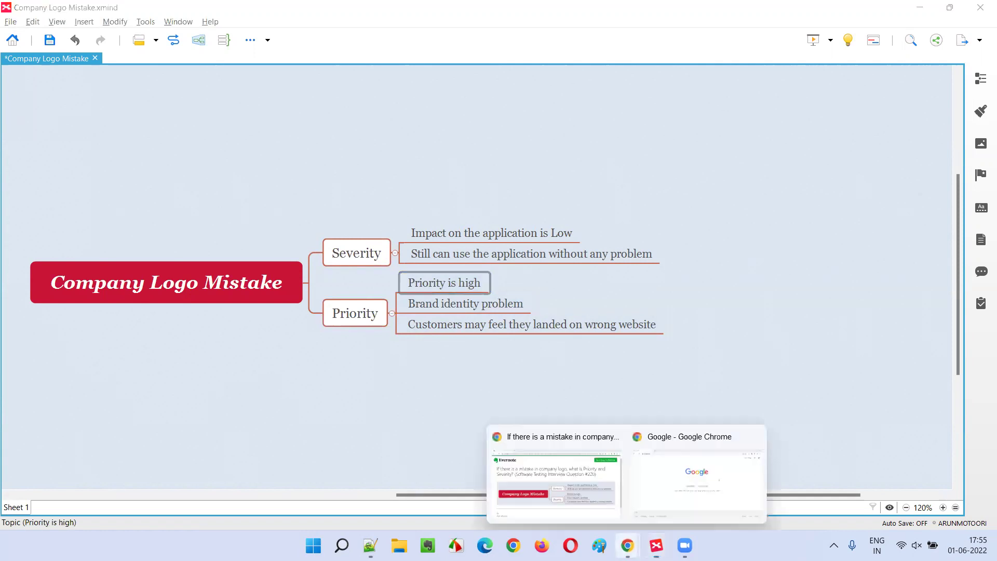
click(679, 498)
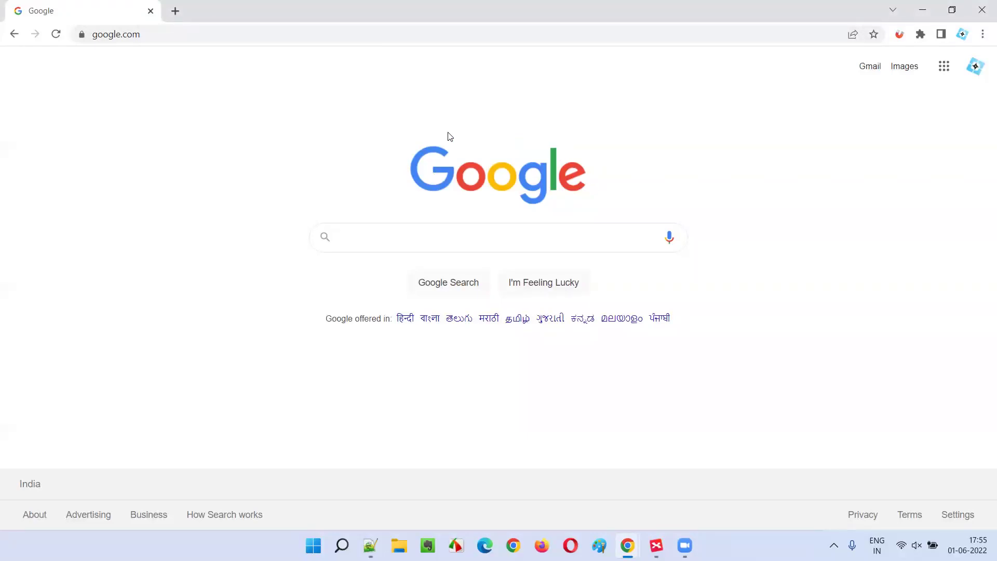
Step: Select the google.com address in Chrome's address bar
click(191, 33)
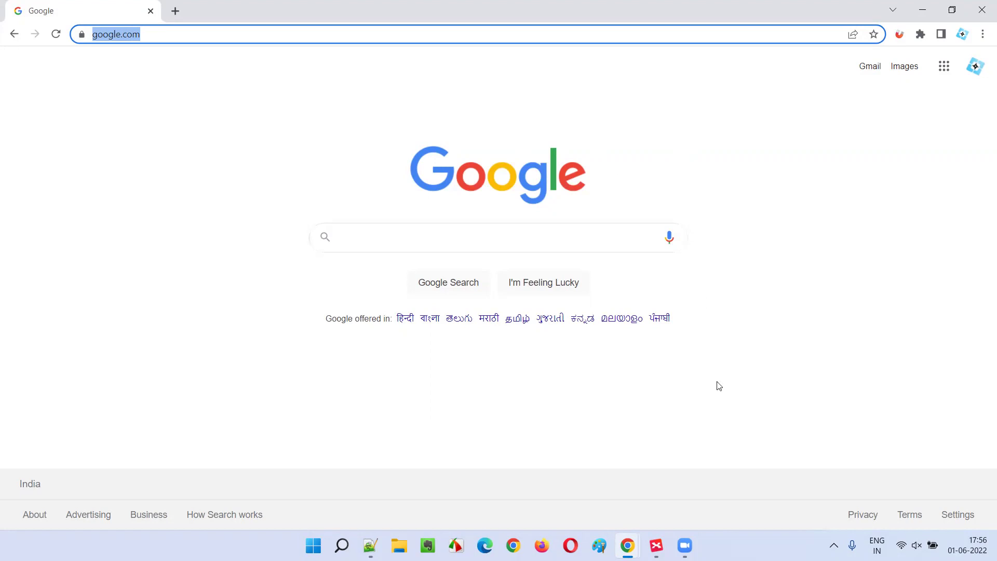
Step: Select the Priority sub-topics 'Brand identity problem' and the wrong-website one, switching to Chrome after each
click(656, 545)
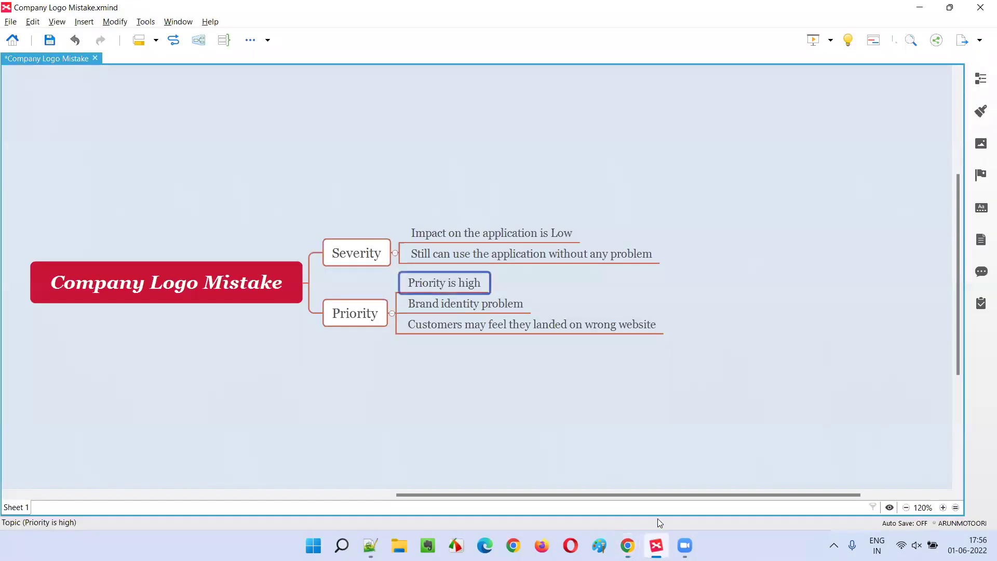
click(471, 307)
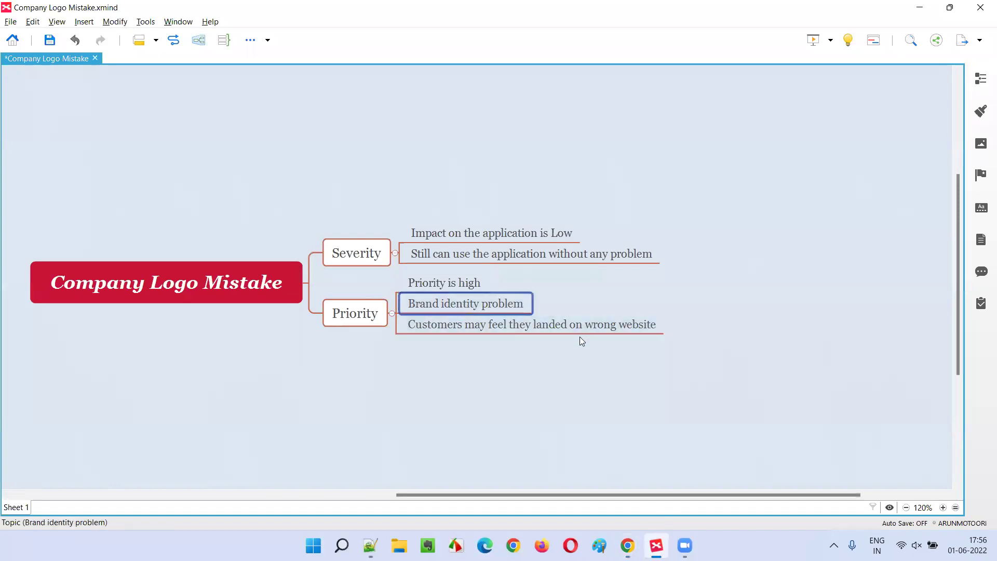
key(alt+Tab)
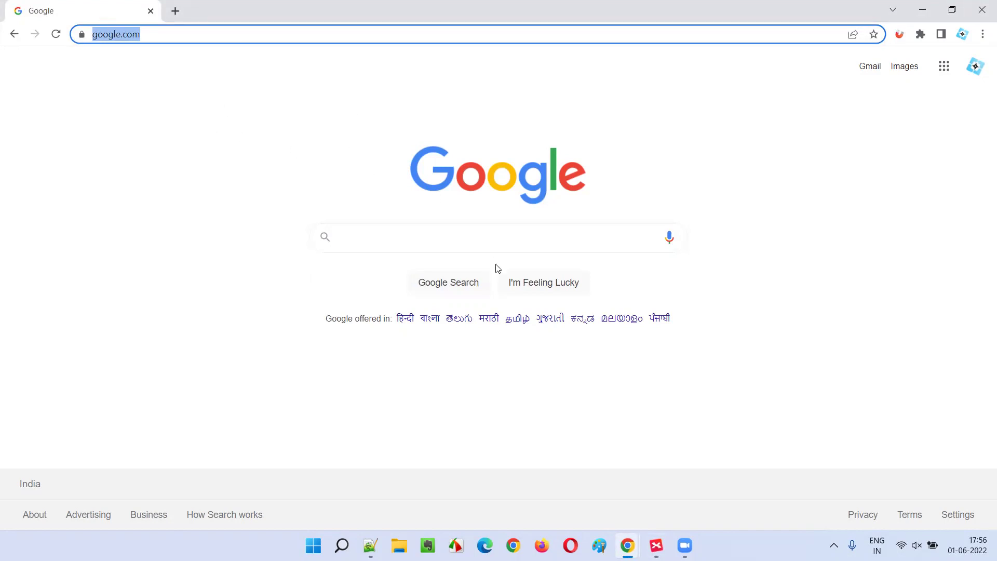
click(655, 545)
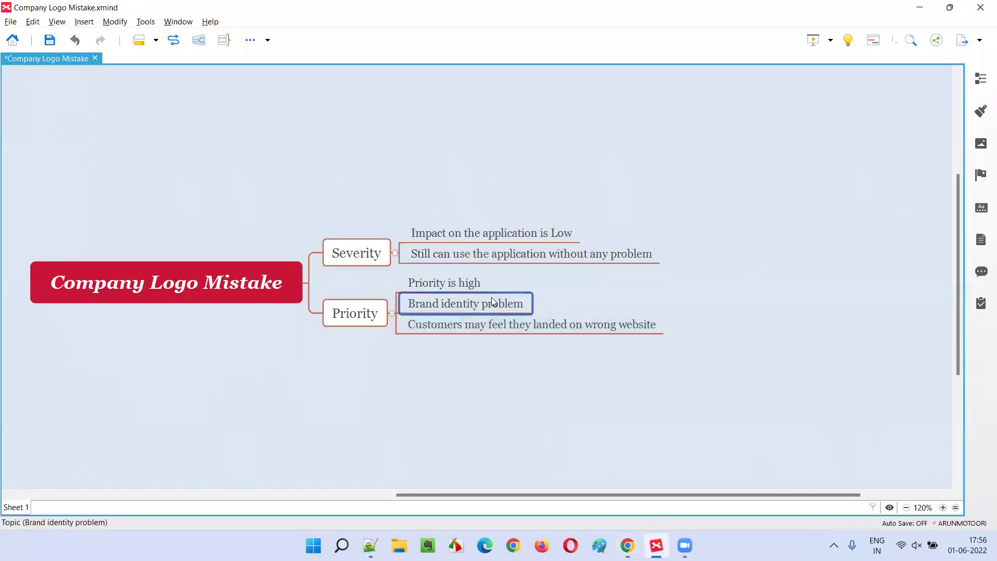
click(518, 330)
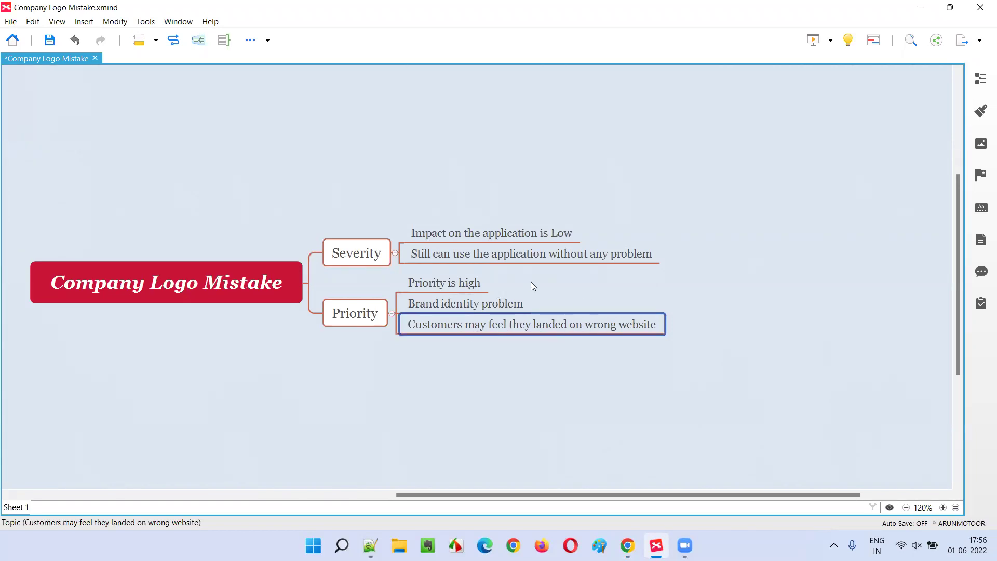
key(alt+Tab)
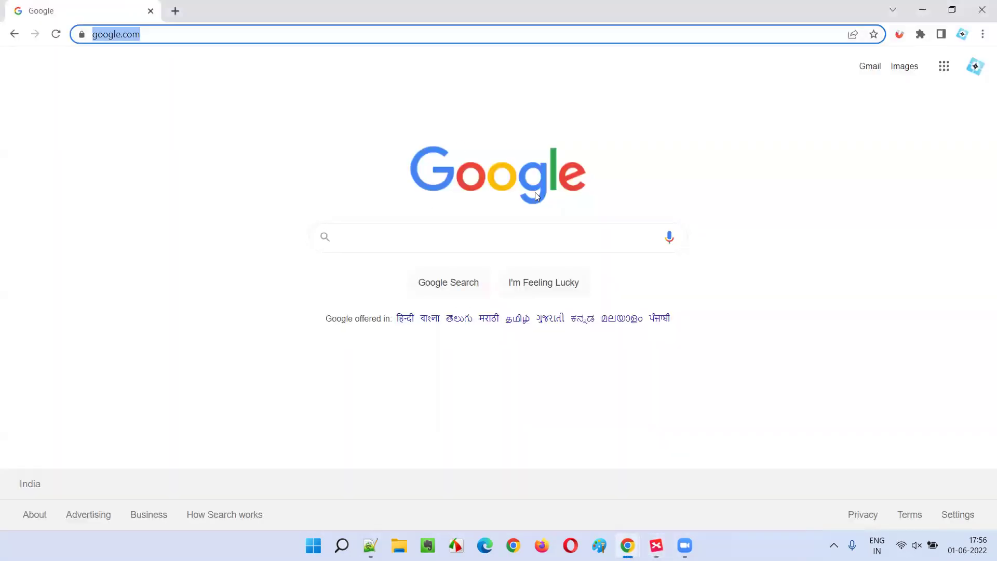
Step: Clear the google.com address selection and bring the Company Logo Mistake map back in XMind
click(278, 154)
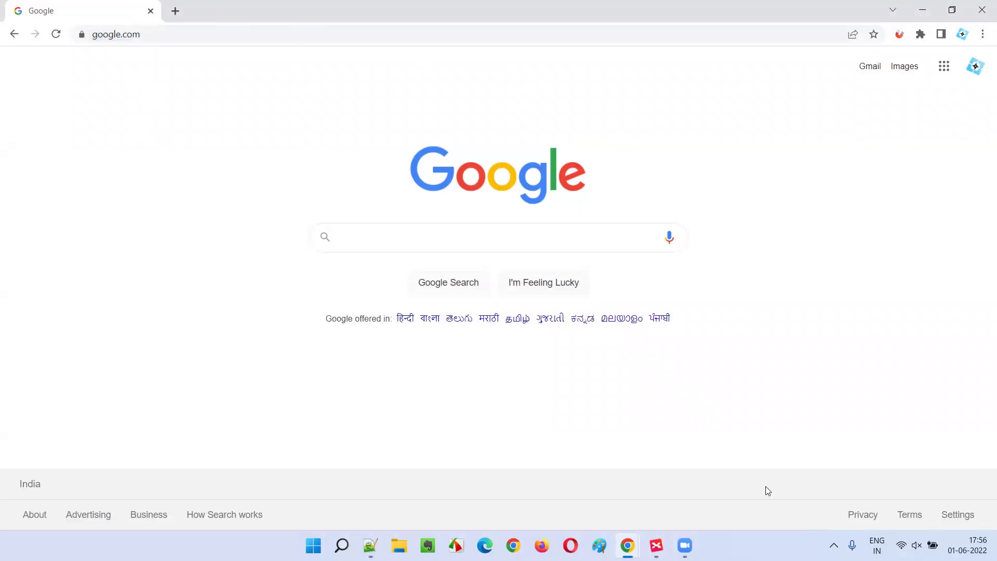
click(656, 545)
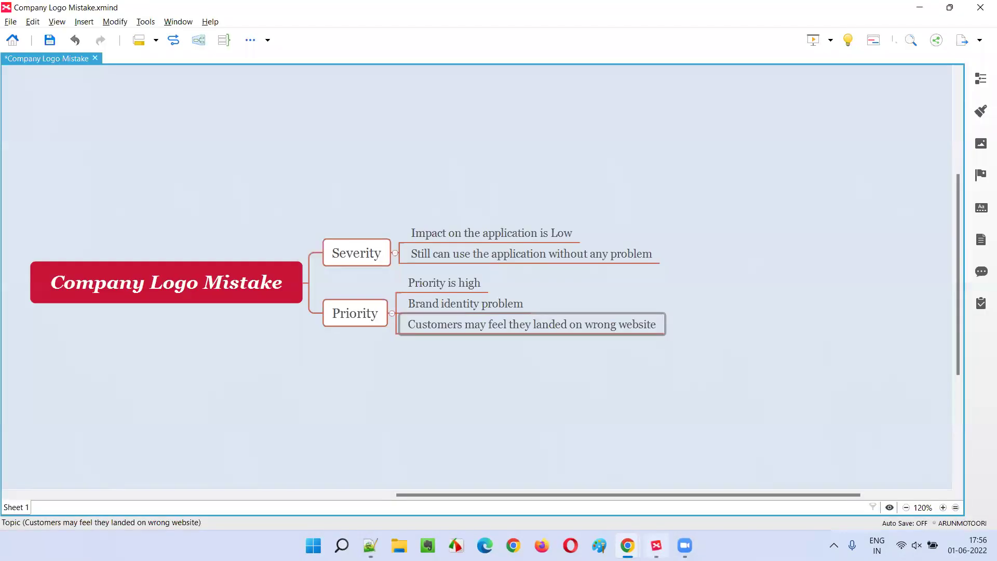
Step: Select Priority, 'Priority is high' and Severity in the map, then pick the Evernote window in Chrome
click(370, 323)
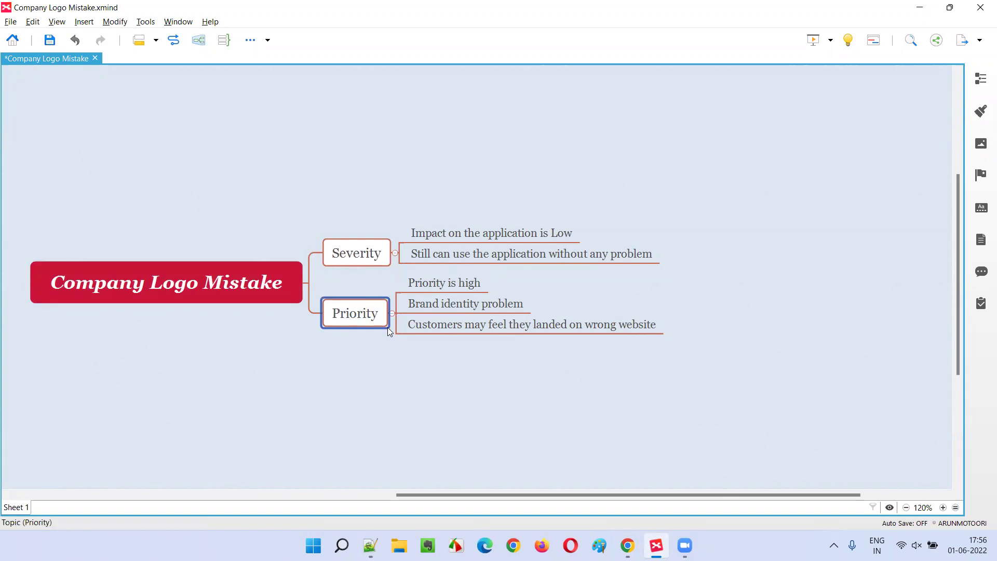
click(470, 286)
click(361, 262)
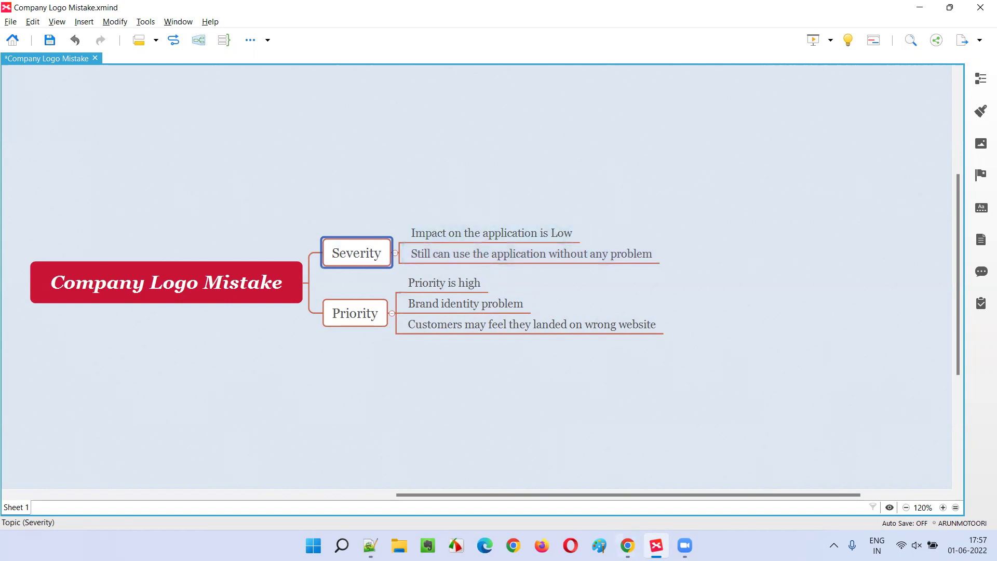
mouse_move(627, 545)
click(590, 480)
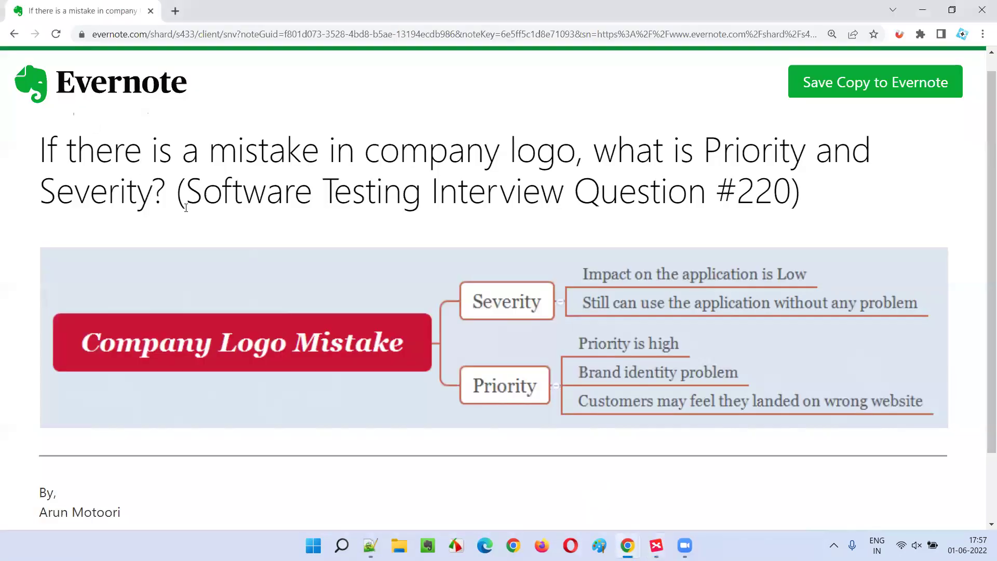